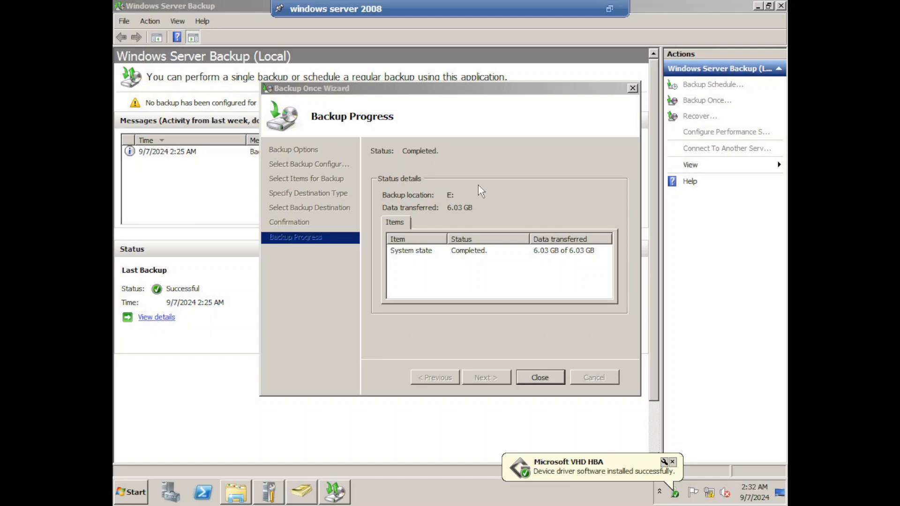
Close the Backup Once Wizard once the 6.03 GB system state backup to E: completes.
{"action": "left_click", "coordinate": [540, 377]}
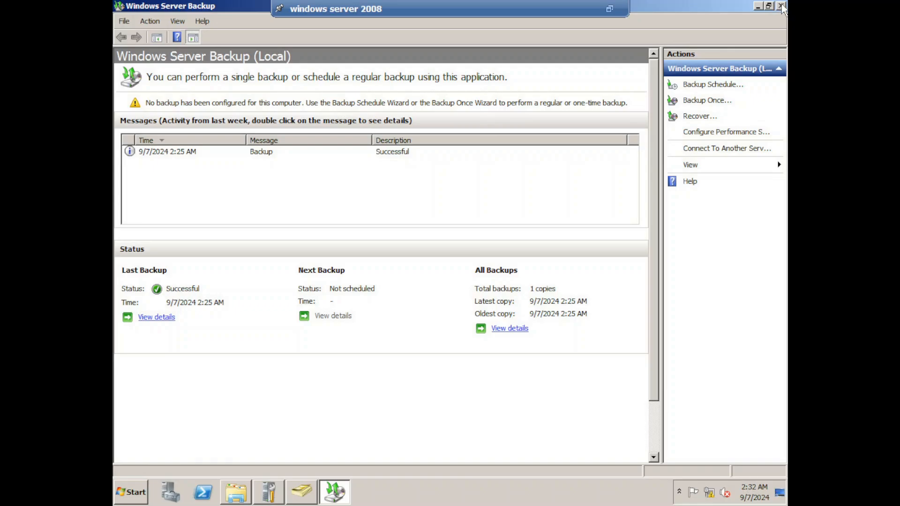
Close Windows Server Backup and run dcpromo in place of services.msc from the Run box.
{"action": "left_click", "coordinate": [781, 6]}
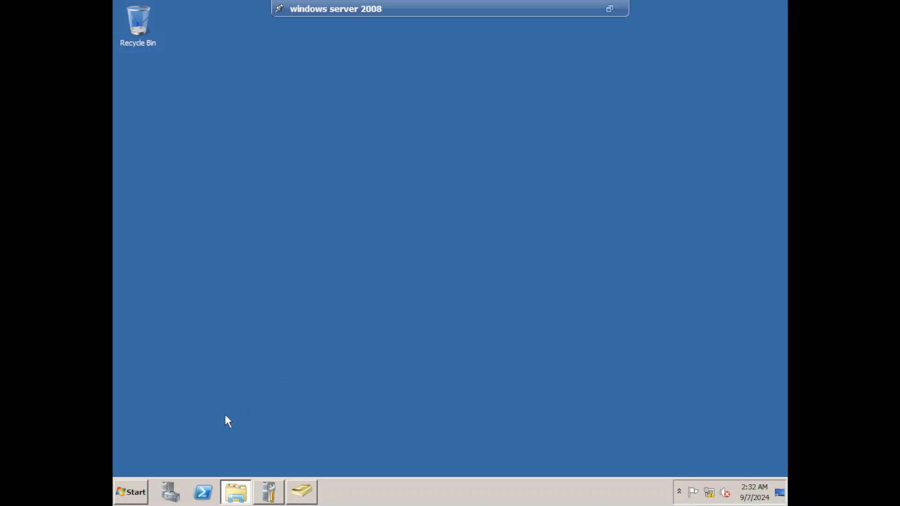
{"action": "left_click", "coordinate": [139, 500]}
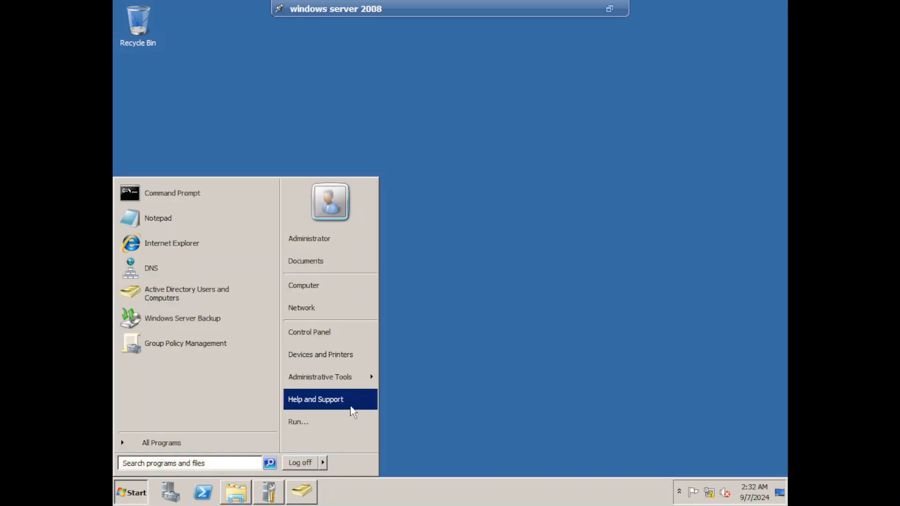
{"action": "left_click", "coordinate": [333, 418]}
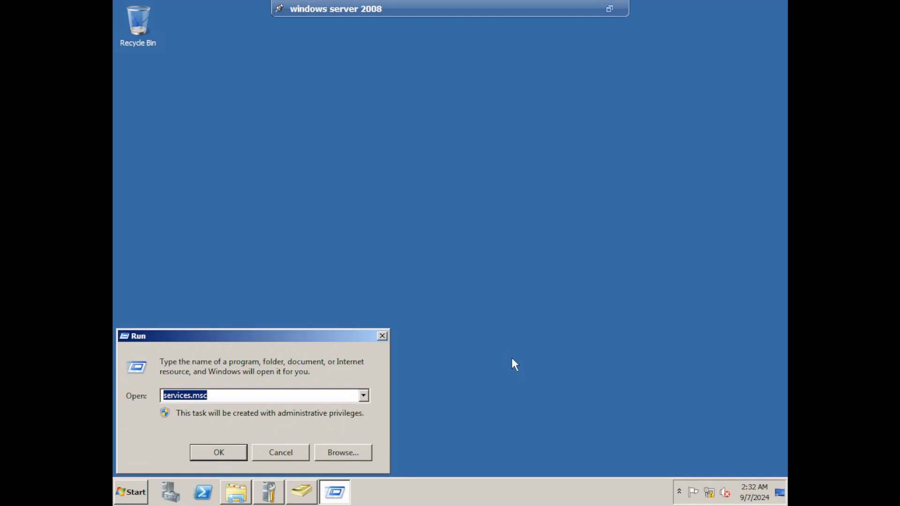
{"action": "key", "text": "BackSpace"}
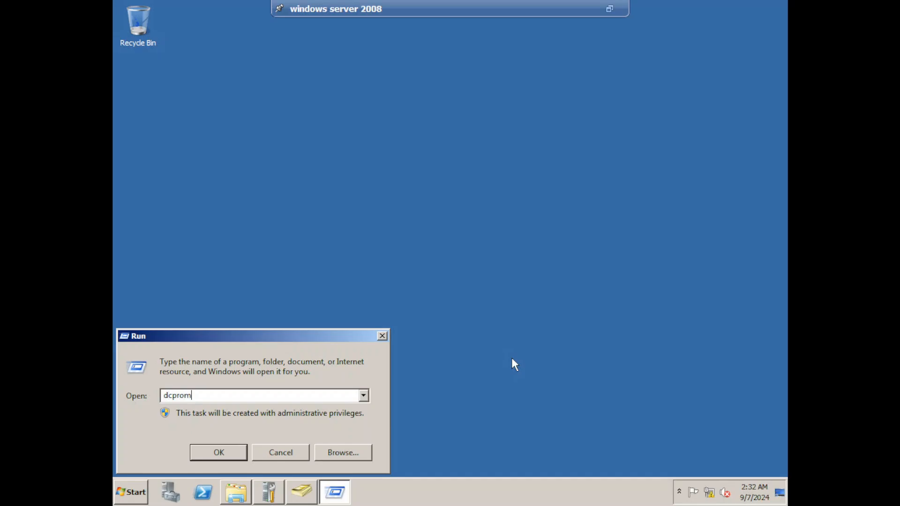
{"action": "left_click", "coordinate": [234, 453]}
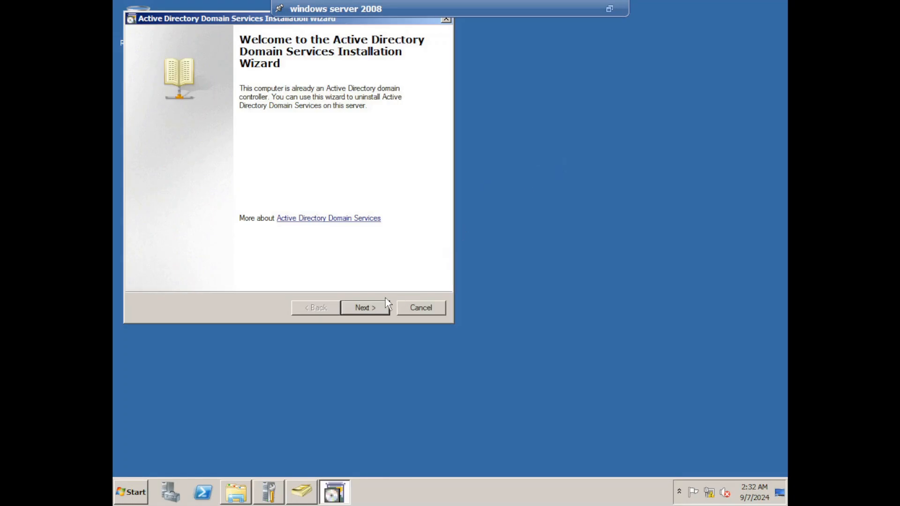
Acknowledge the global catalog notice and choose to delete the domain as its last domain controller.
{"action": "left_click", "coordinate": [368, 309]}
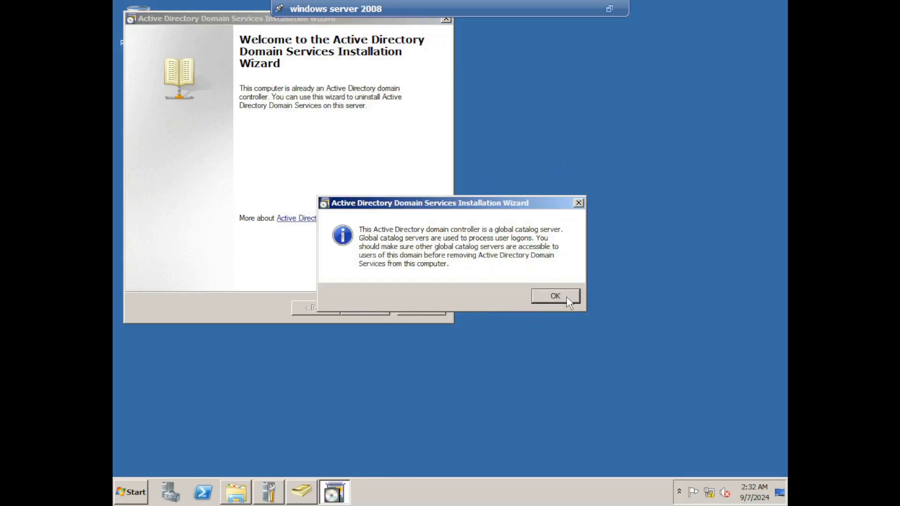
{"action": "left_click", "coordinate": [570, 296]}
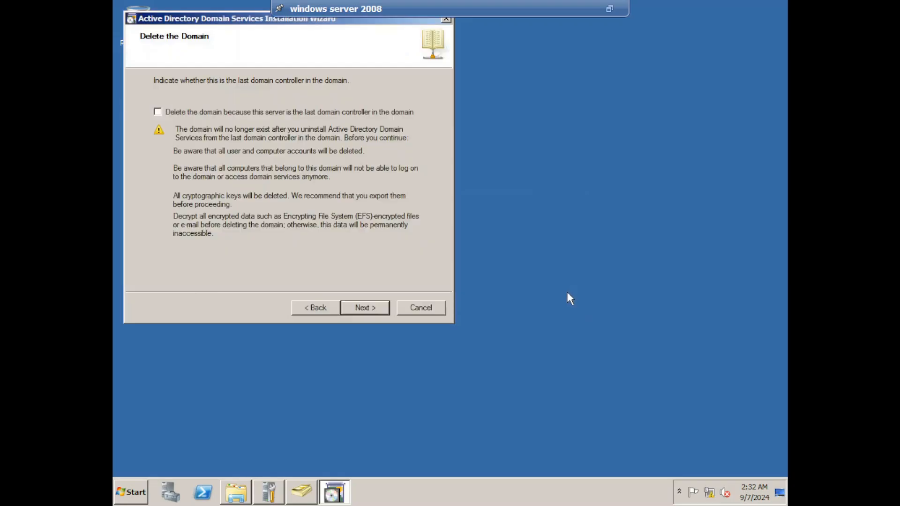
{"action": "left_click", "coordinate": [236, 113]}
{"action": "left_click", "coordinate": [364, 308]}
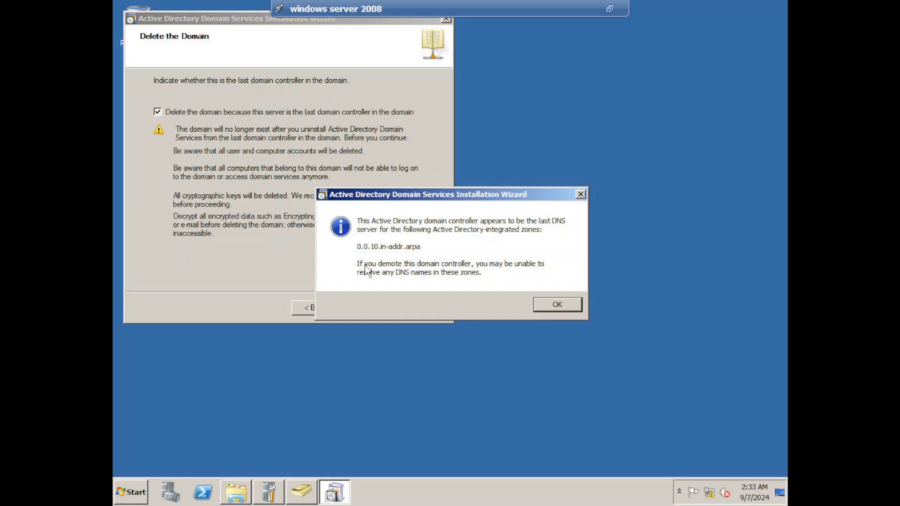
Accept the last DNS server warning, delete all application directory partitions, and pass the Administrator password page.
{"action": "left_click", "coordinate": [557, 305]}
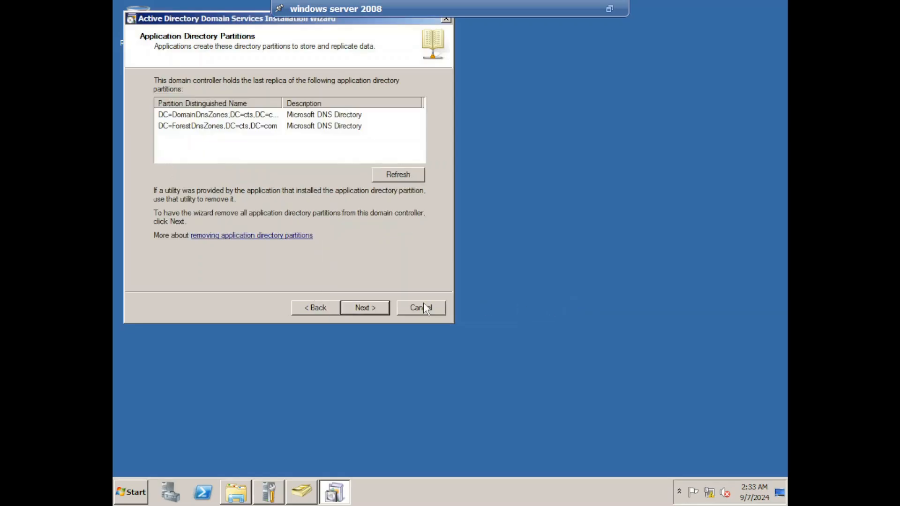
{"action": "left_click", "coordinate": [374, 312]}
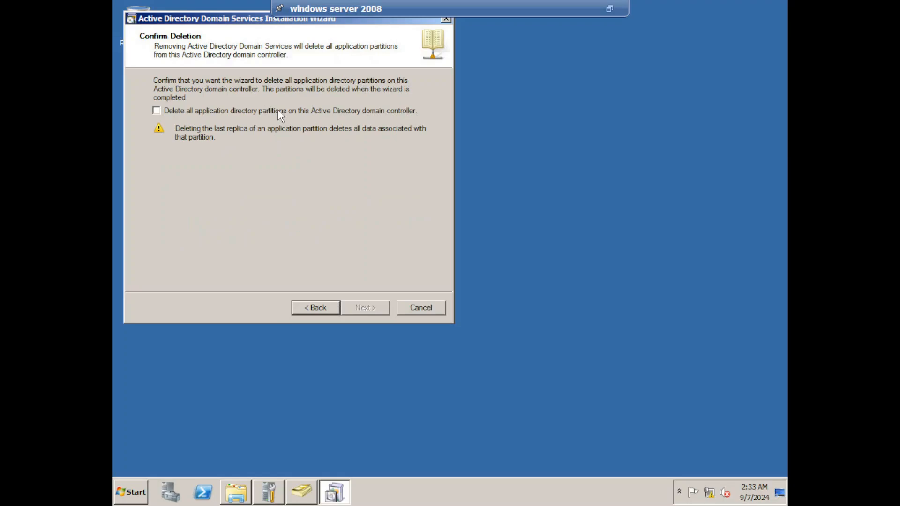
{"action": "left_click", "coordinate": [277, 112]}
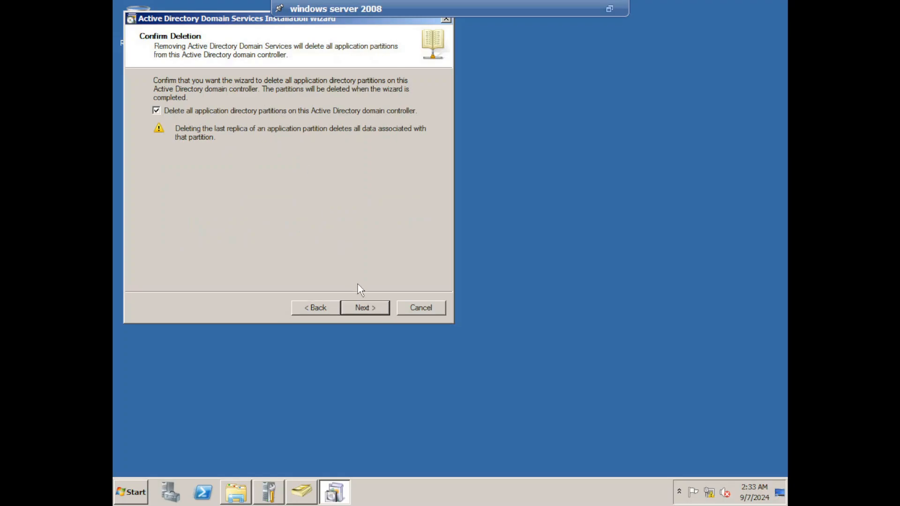
{"action": "left_click", "coordinate": [368, 309]}
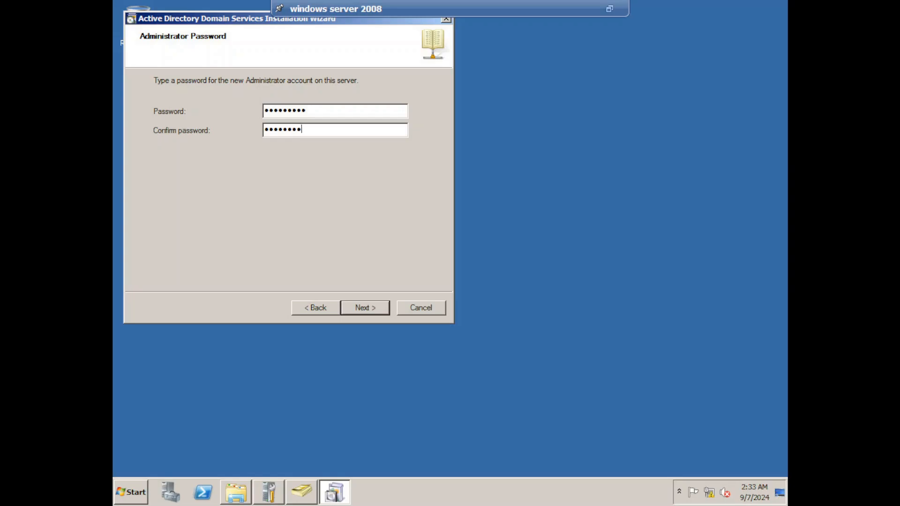
{"action": "left_click", "coordinate": [380, 313]}
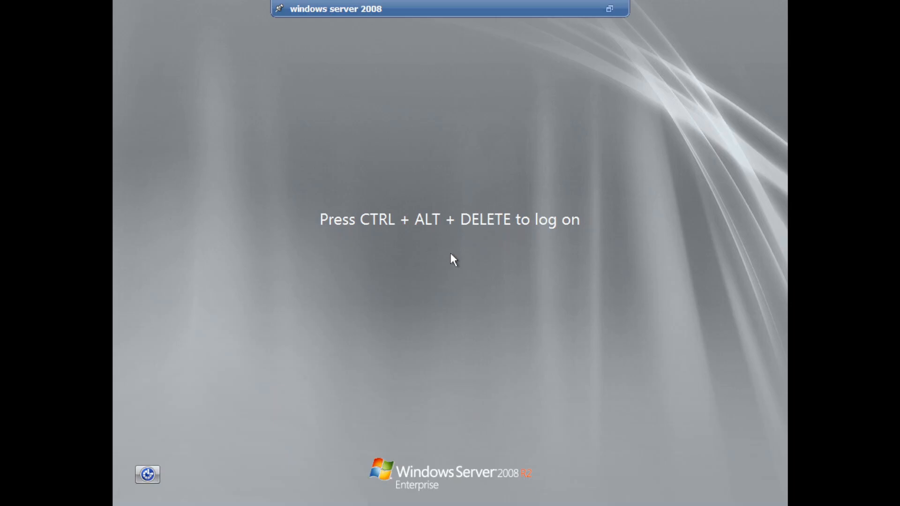
Log back on as Administrator with the account password.
{"action": "key", "text": "ctrl+alt+End"}
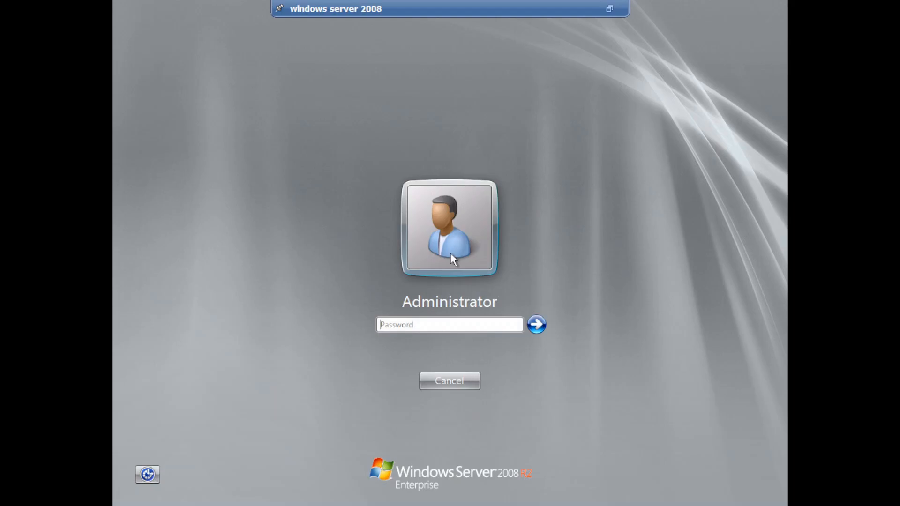
{"action": "type", "text": "*********"}
{"action": "key", "text": "Return"}
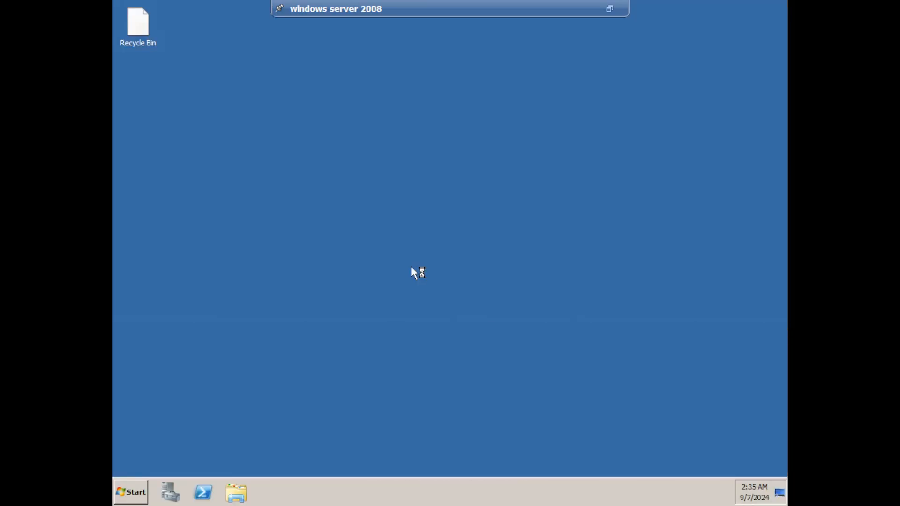
Confirm Active Directory Users and Computers finds no domain, then close it and Initial Configuration Tasks.
{"action": "left_click", "coordinate": [132, 497]}
{"action": "mouse_move", "coordinate": [356, 378]}
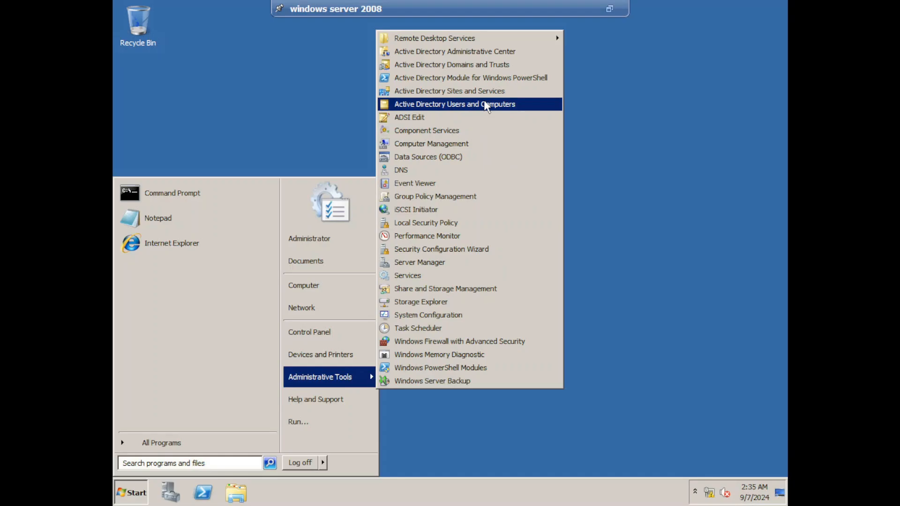
{"action": "left_click", "coordinate": [485, 104]}
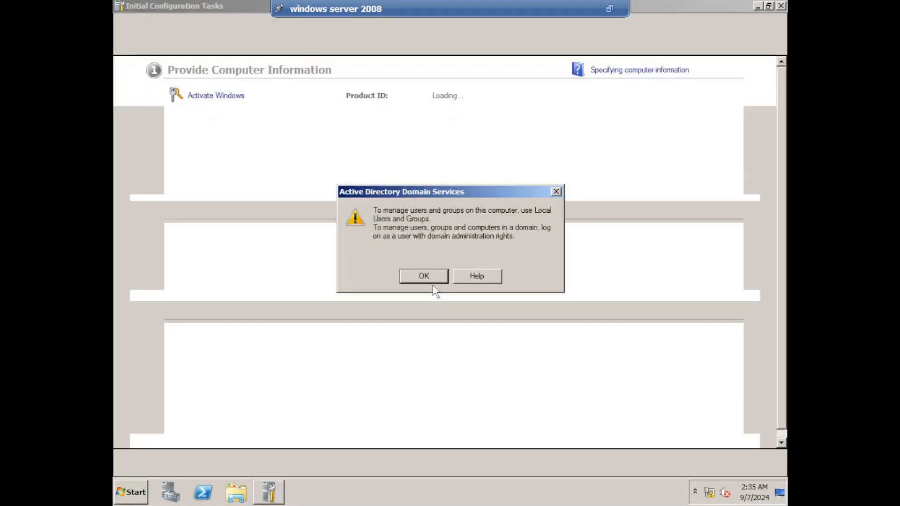
{"action": "left_click", "coordinate": [432, 277]}
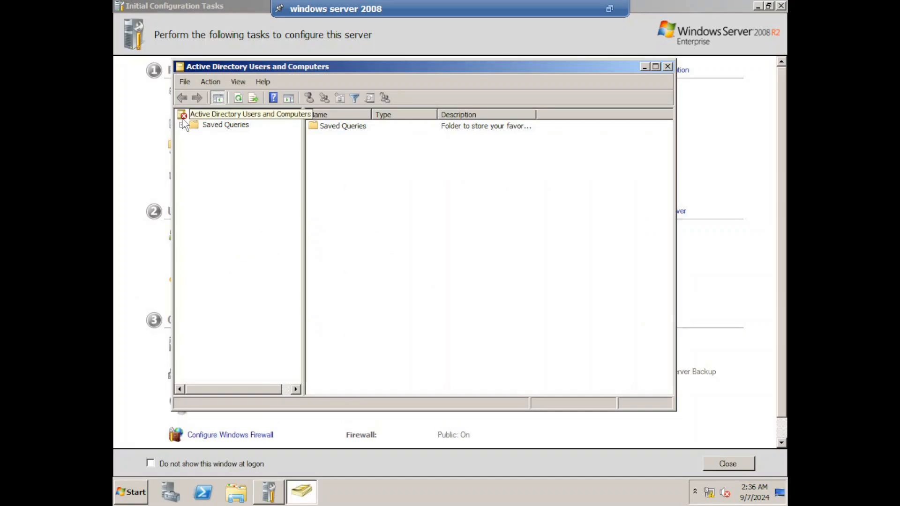
{"action": "left_click", "coordinate": [667, 66]}
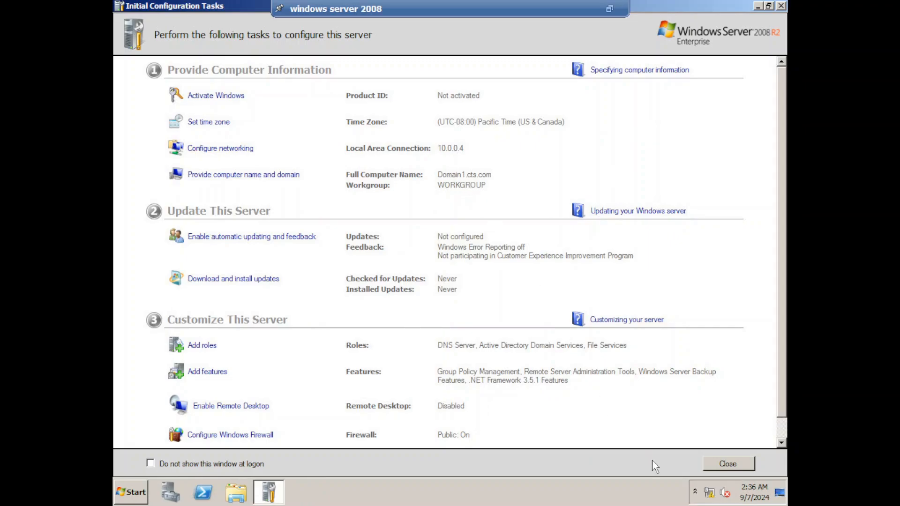
{"action": "left_click", "coordinate": [740, 464]}
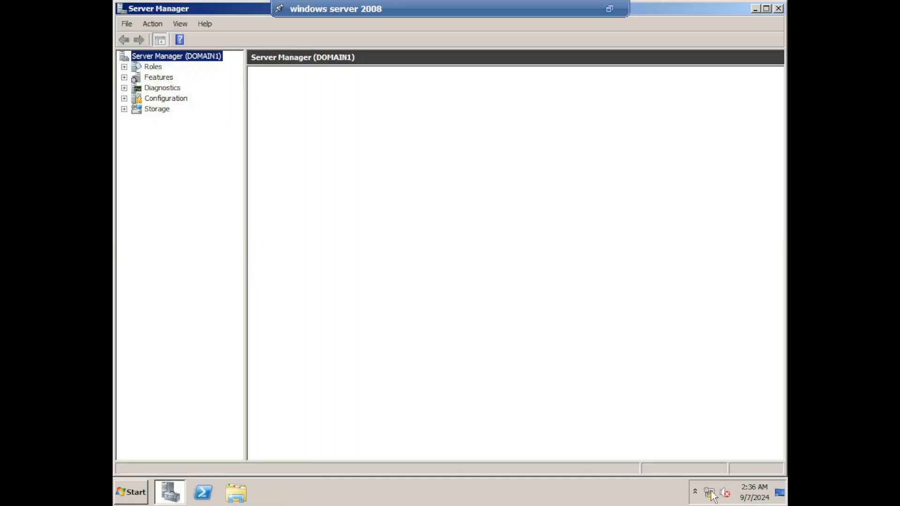
Review the Local Area Connection's IPv4 address and DNS settings, then close Network Connections.
{"action": "right_click", "coordinate": [711, 496]}
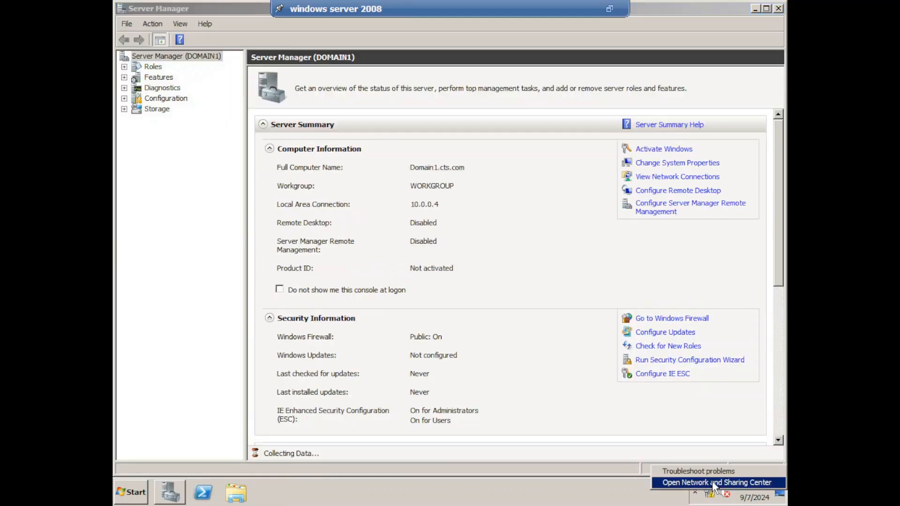
{"action": "left_click", "coordinate": [694, 483]}
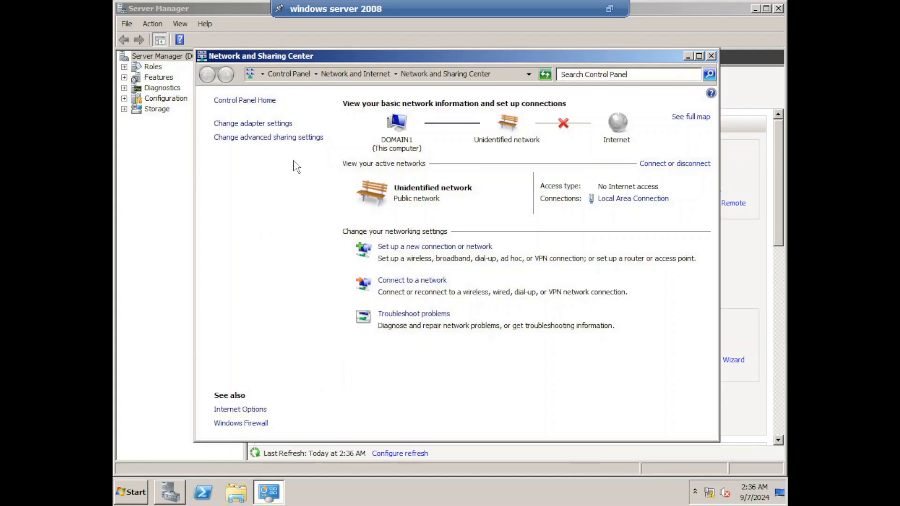
{"action": "left_click", "coordinate": [264, 124]}
{"action": "right_click", "coordinate": [235, 127]}
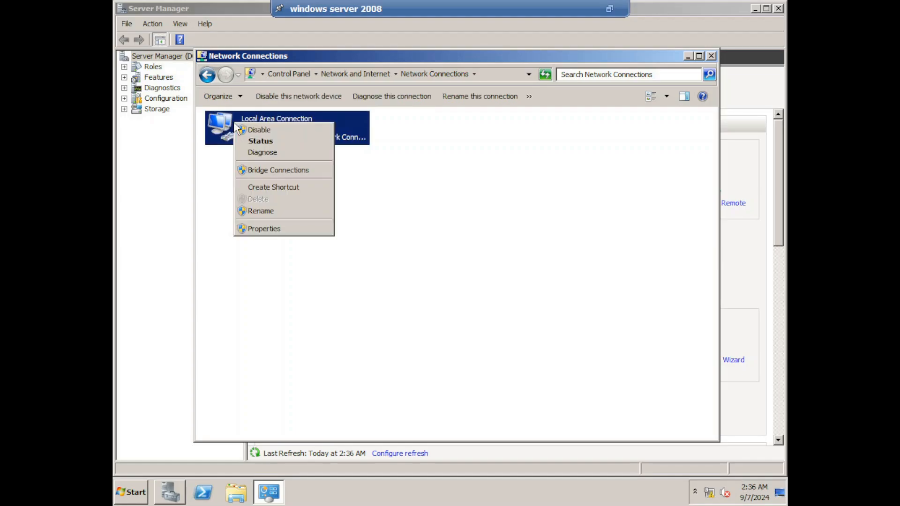
{"action": "left_click", "coordinate": [278, 228]}
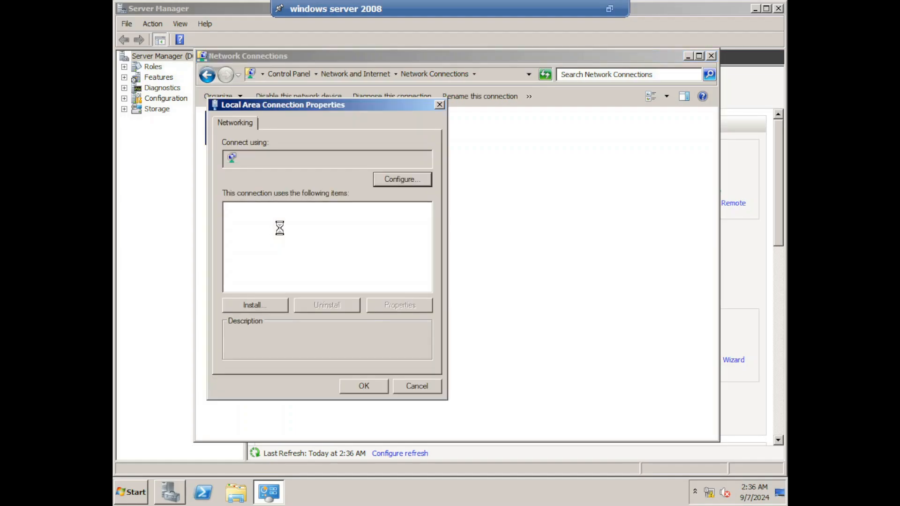
{"action": "left_click", "coordinate": [355, 253]}
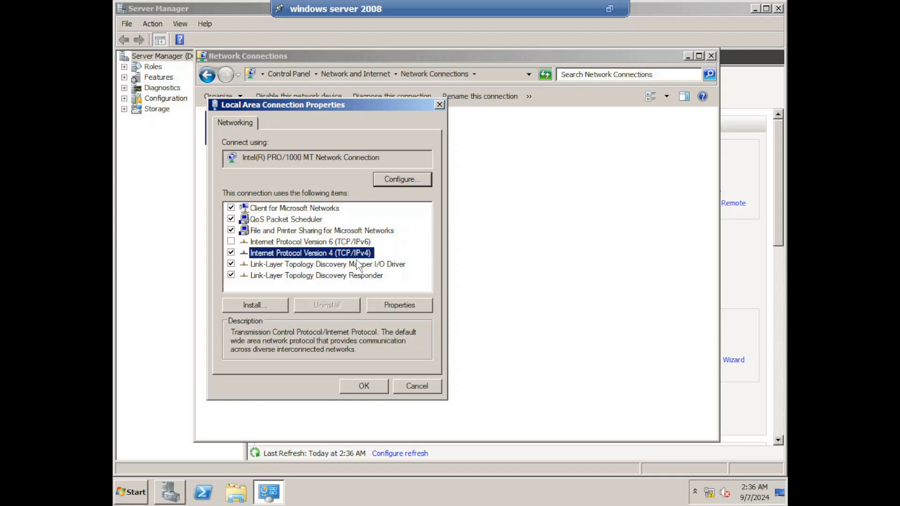
{"action": "left_click", "coordinate": [399, 305]}
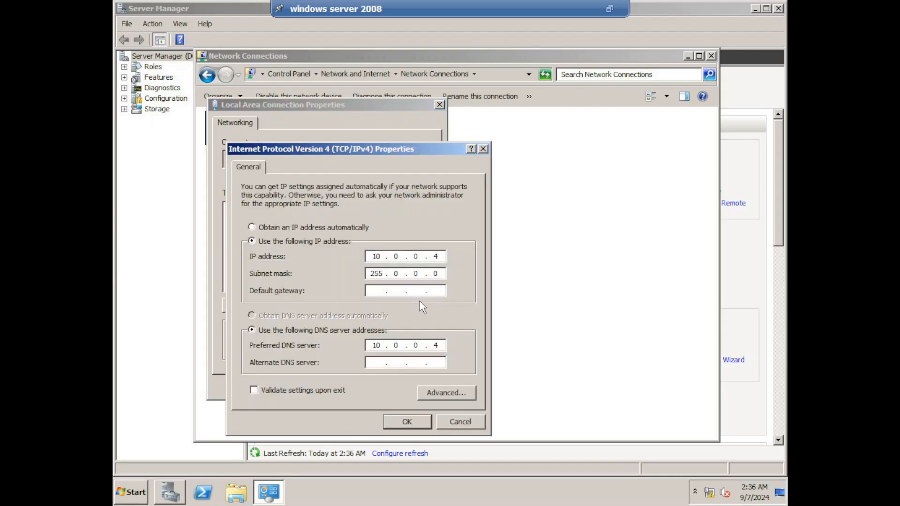
{"action": "left_click", "coordinate": [414, 422]}
{"action": "left_click", "coordinate": [373, 388]}
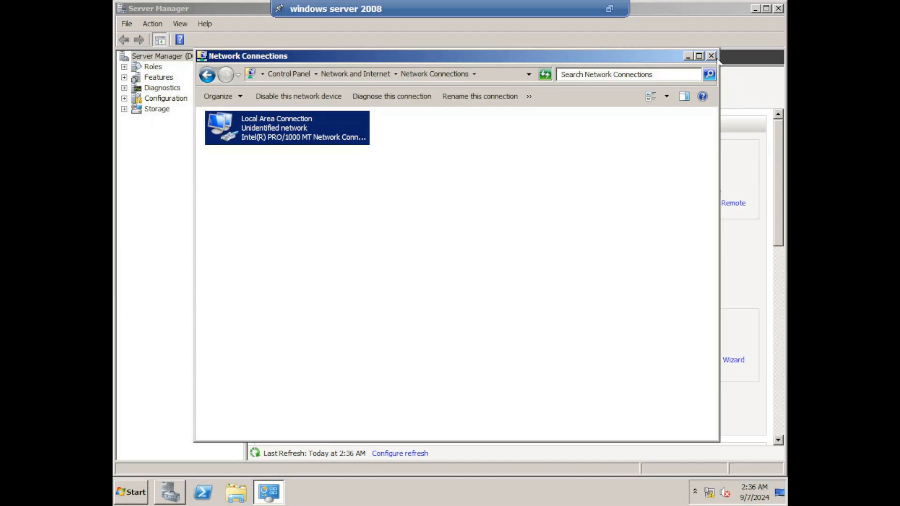
{"action": "left_click", "coordinate": [711, 57]}
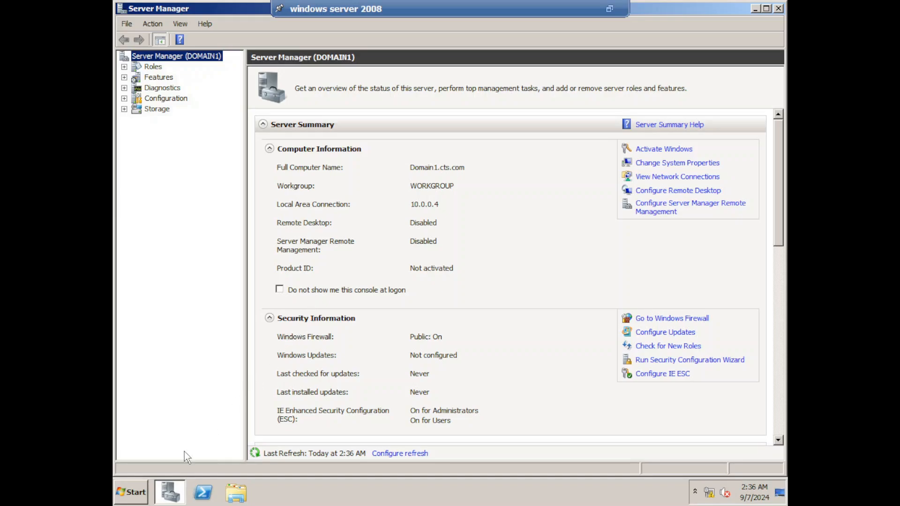
Open the Active Directory Domain Services page under Roles in Server Manager.
{"action": "left_click", "coordinate": [133, 492]}
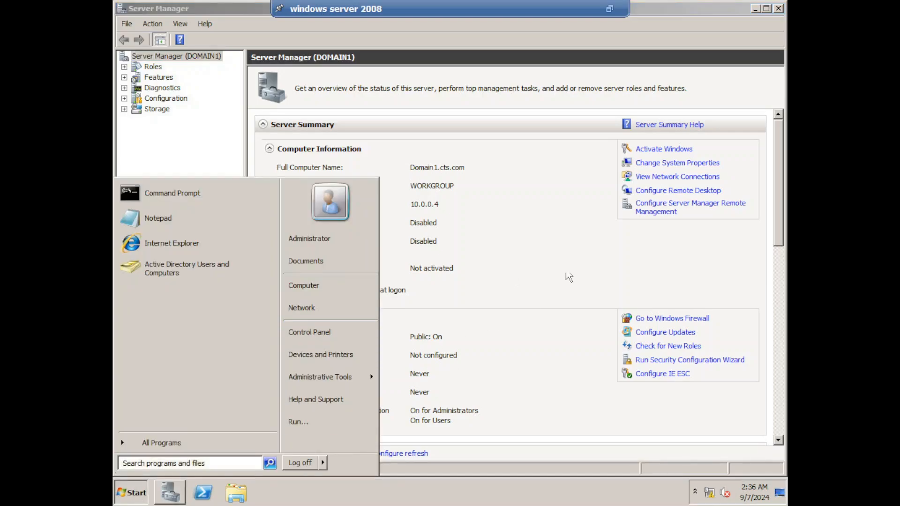
{"action": "left_click", "coordinate": [582, 234]}
{"action": "left_click", "coordinate": [182, 497]}
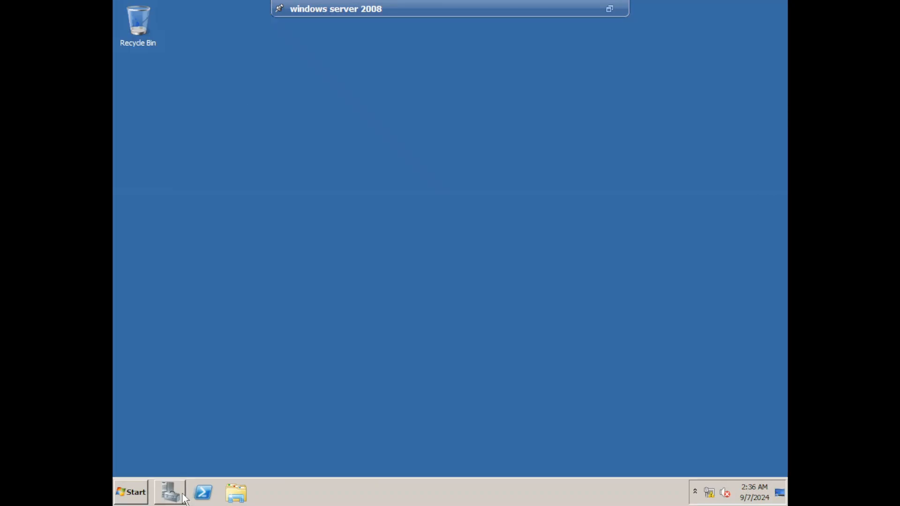
{"action": "left_click", "coordinate": [180, 498]}
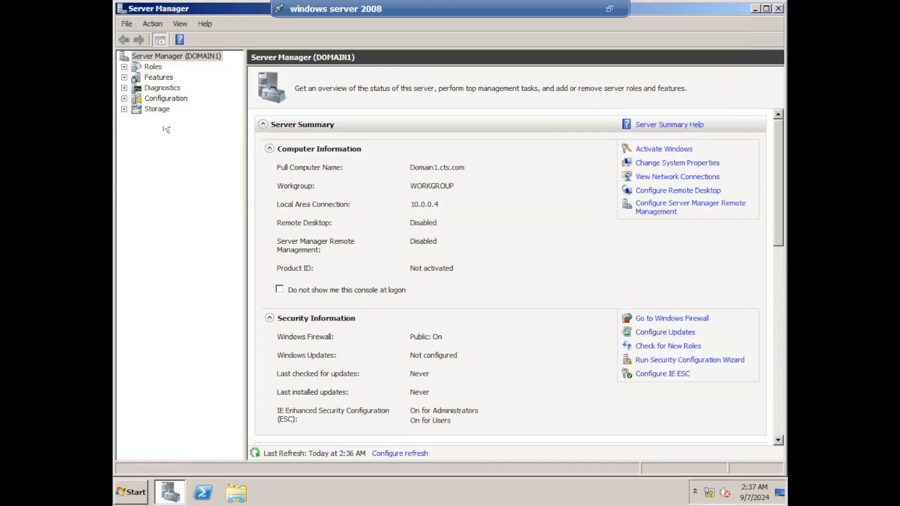
{"action": "left_click", "coordinate": [153, 67]}
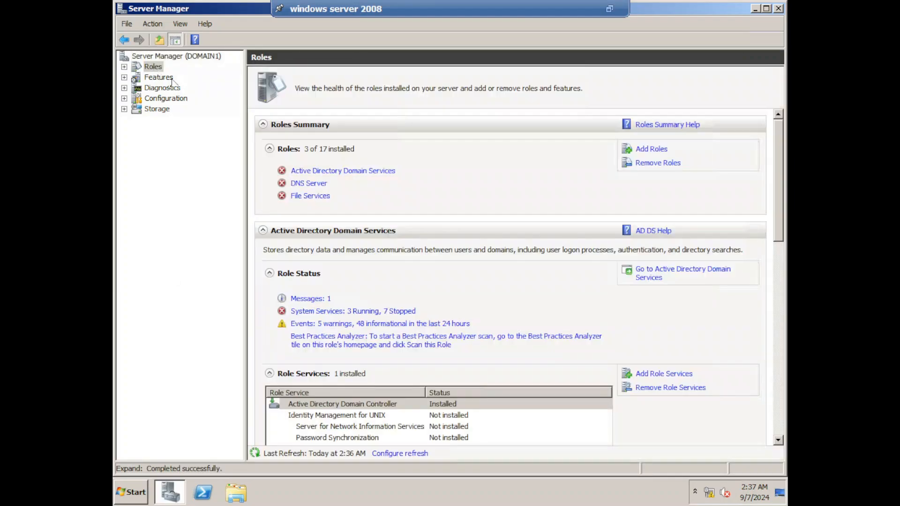
{"action": "left_click", "coordinate": [375, 173]}
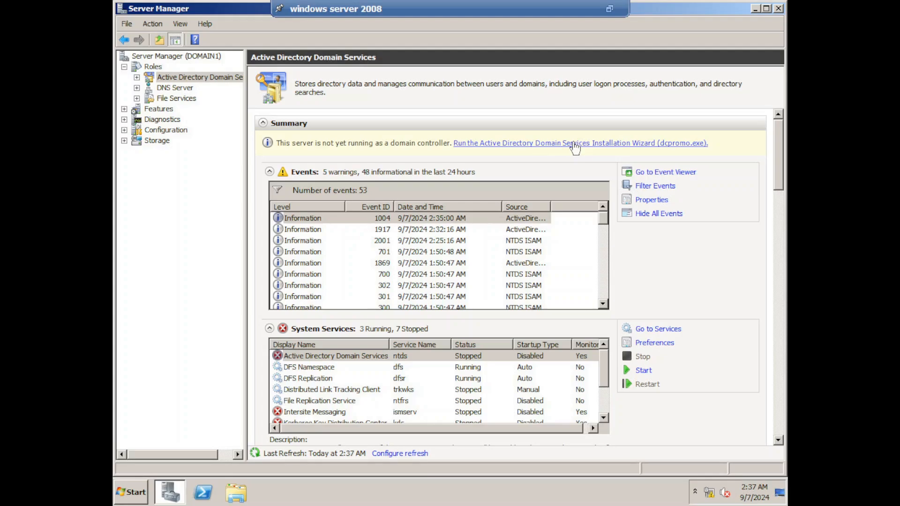
Run dcpromo in advanced mode and create a new forest with root domain cts.com.
{"action": "left_click", "coordinate": [573, 144]}
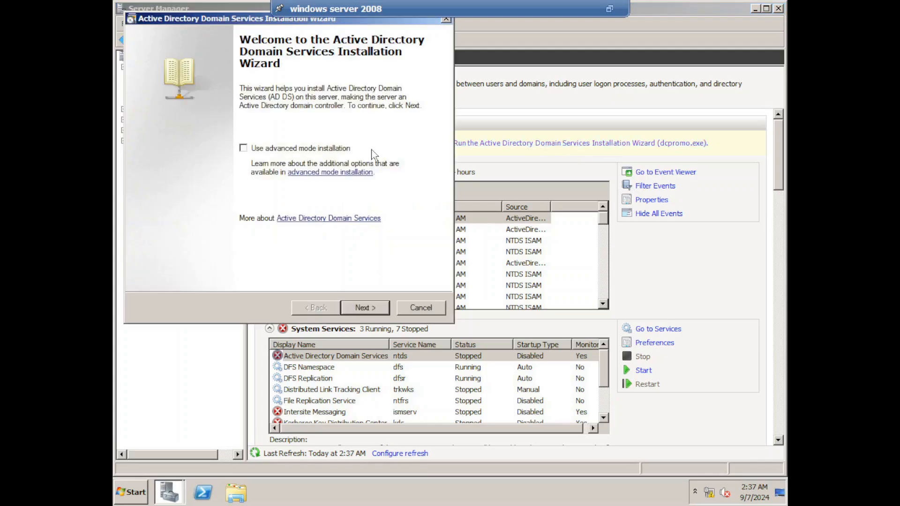
{"action": "left_click", "coordinate": [296, 150]}
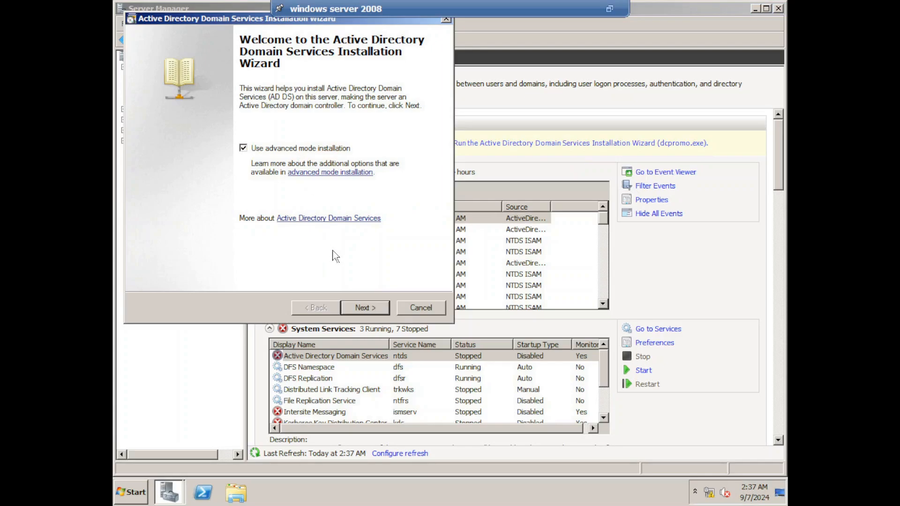
{"action": "left_click", "coordinate": [361, 308]}
{"action": "left_click", "coordinate": [361, 308]}
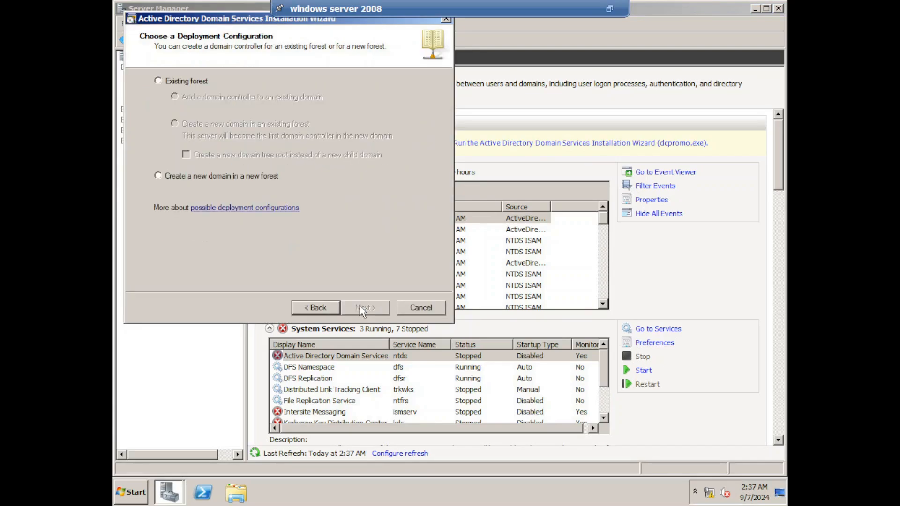
{"action": "left_click", "coordinate": [230, 177]}
{"action": "left_click", "coordinate": [366, 309]}
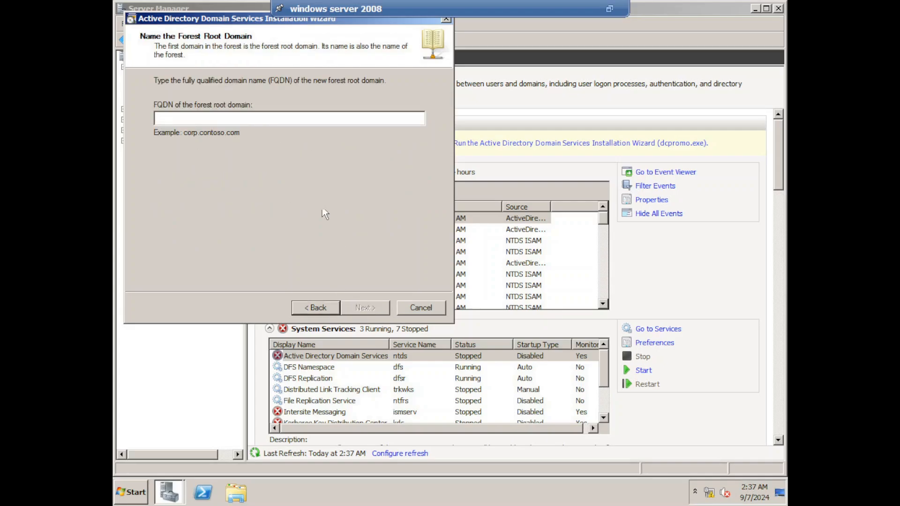
{"action": "type", "text": "cts.com"}
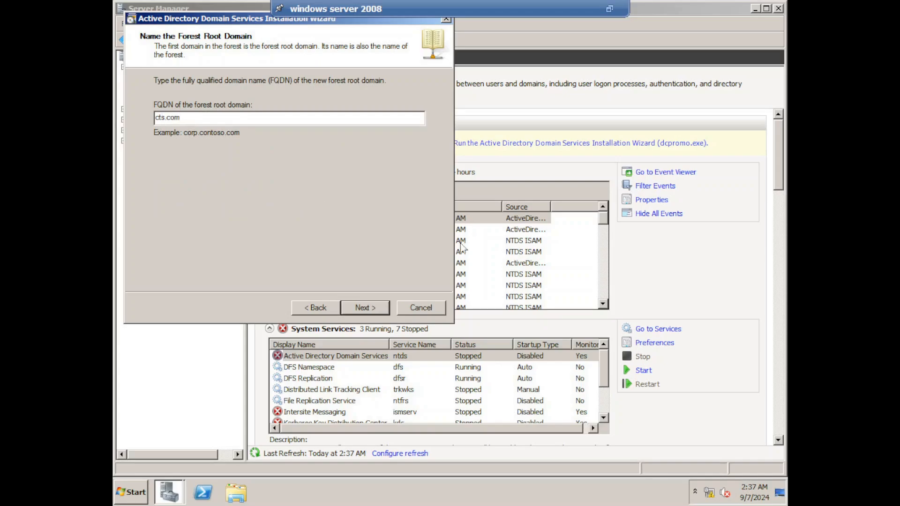
{"action": "left_click", "coordinate": [368, 310]}
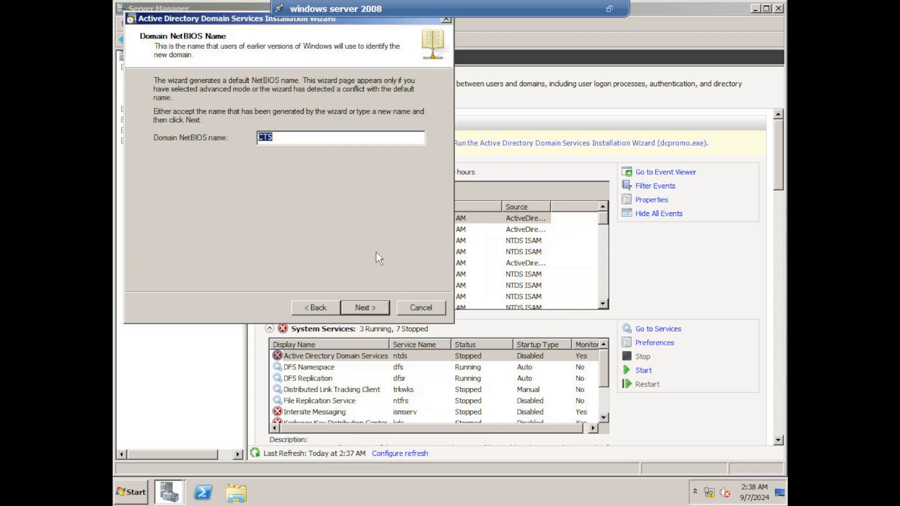
Accept NetBIOS name CTS, Windows Server 2003 forest level, domain level, and DNS server/global catalog options.
{"action": "left_click", "coordinate": [382, 311]}
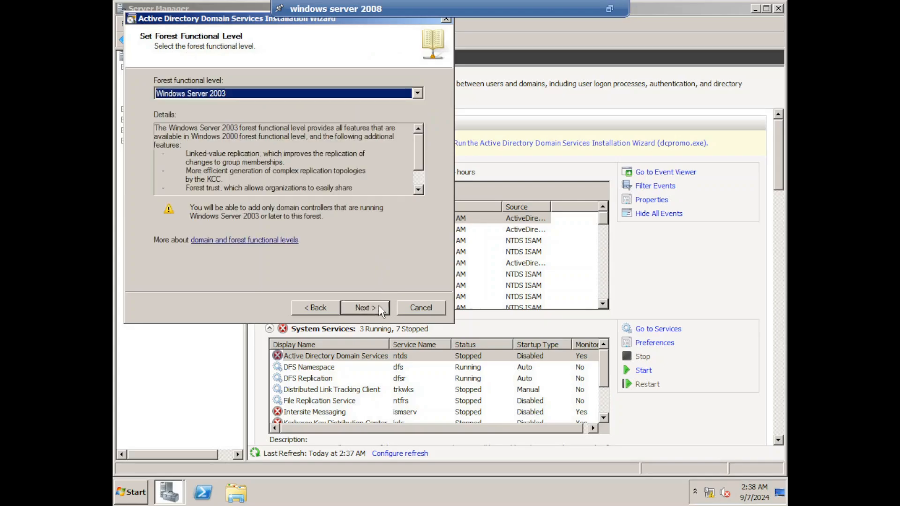
{"action": "left_click", "coordinate": [382, 311]}
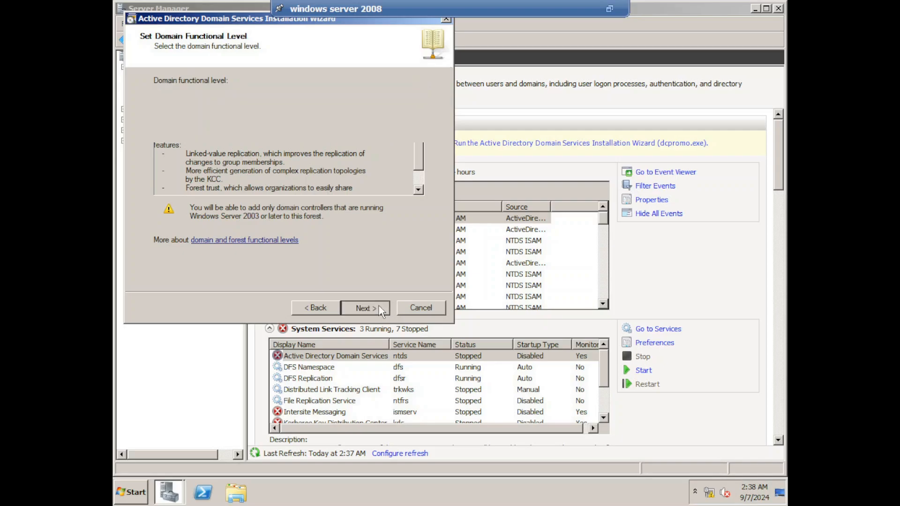
{"action": "left_click", "coordinate": [382, 311]}
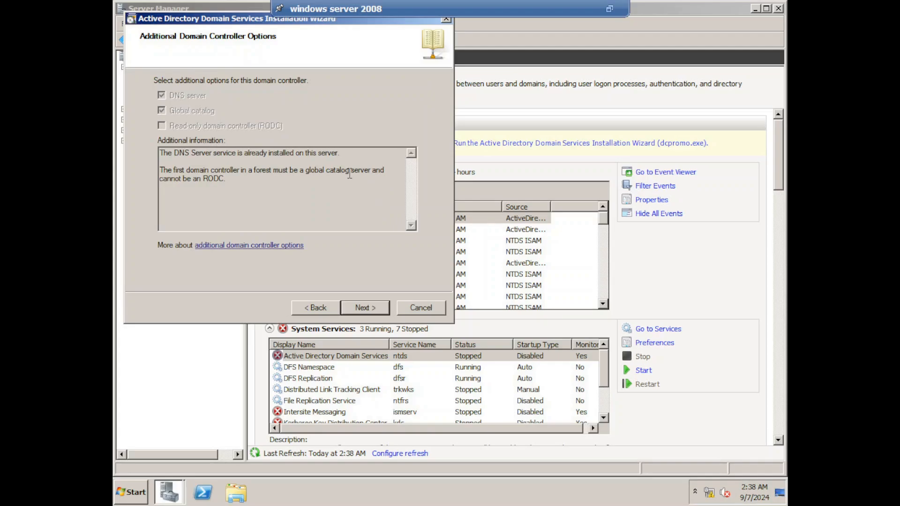
{"action": "left_click", "coordinate": [371, 307]}
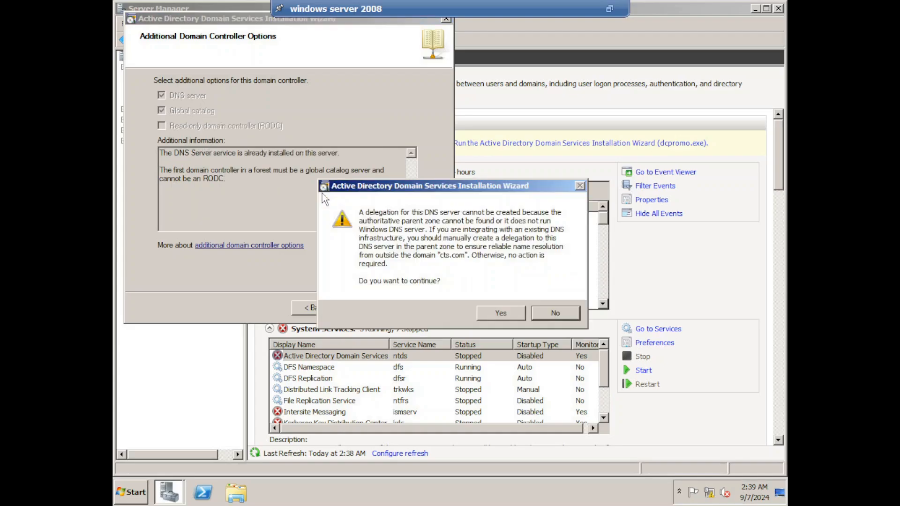
Bypass the DNS delegation warning, keep default folders, set the DSRM password, and start installation.
{"action": "left_click", "coordinate": [499, 314]}
{"action": "left_click", "coordinate": [386, 311]}
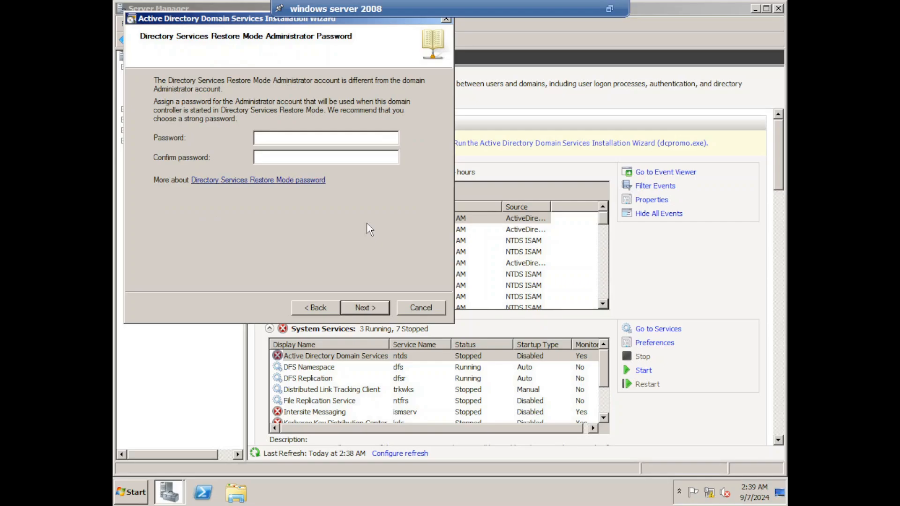
{"action": "type", "text": "P@ssw"}
{"action": "left_click", "coordinate": [386, 160]}
{"action": "type", "text": "•••••••••"}
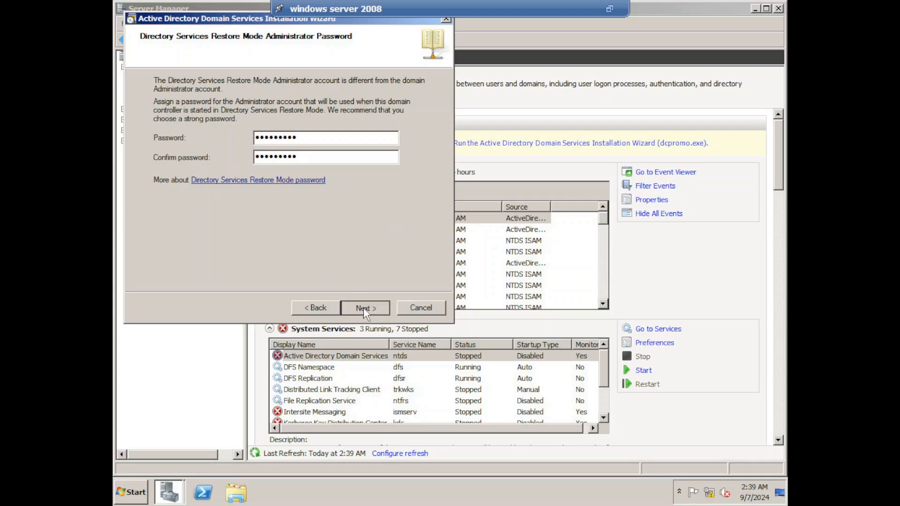
{"action": "left_click", "coordinate": [365, 308]}
{"action": "left_click", "coordinate": [365, 308]}
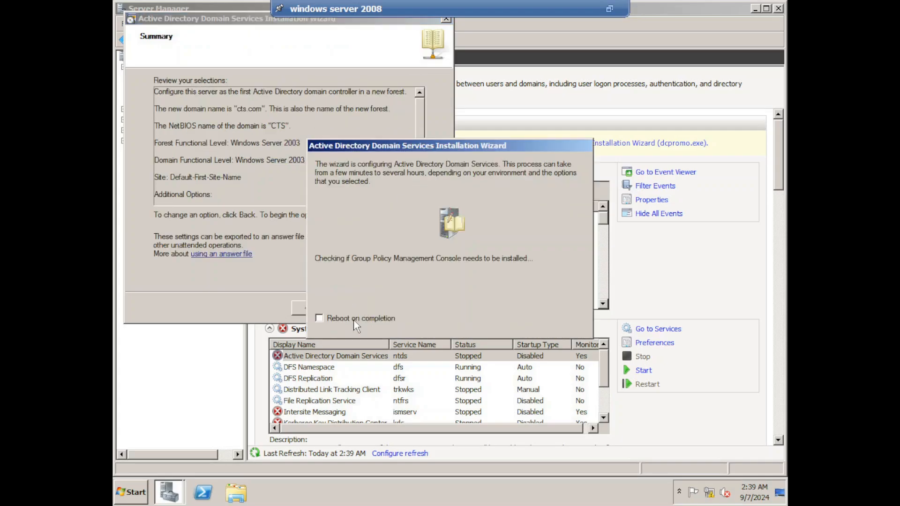
Tick Reboot on completion so the server restarts once AD DS configuration finishes.
{"action": "left_click", "coordinate": [353, 319]}
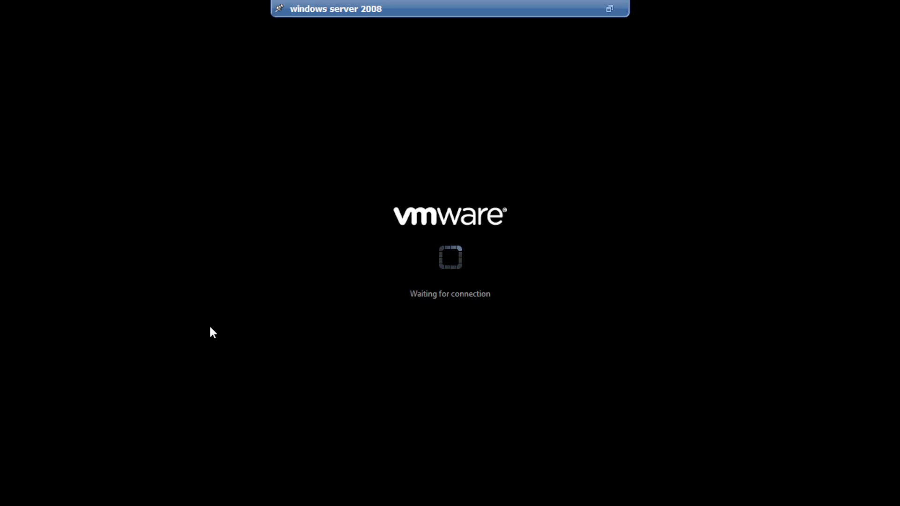
Take the server console out of full screen, minimize it, and bring vSphere Client forward.
{"action": "left_click", "coordinate": [609, 9]}
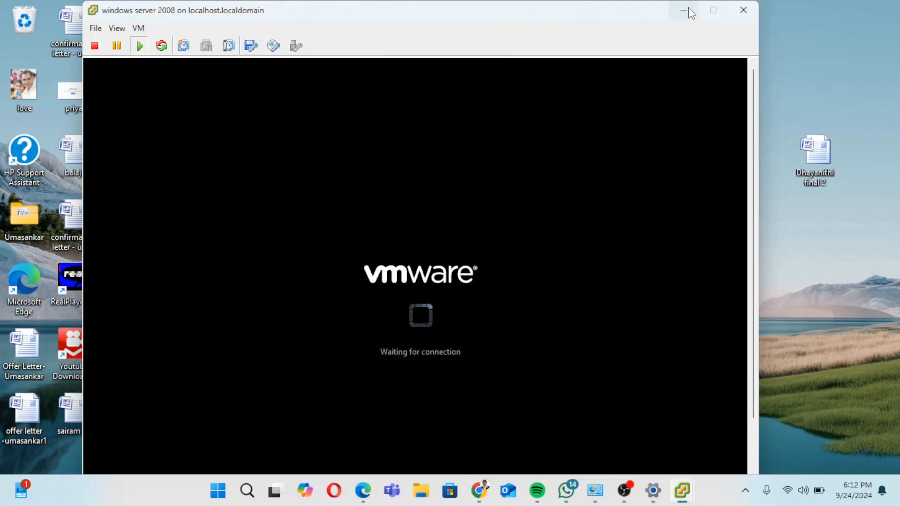
{"action": "left_click", "coordinate": [684, 9]}
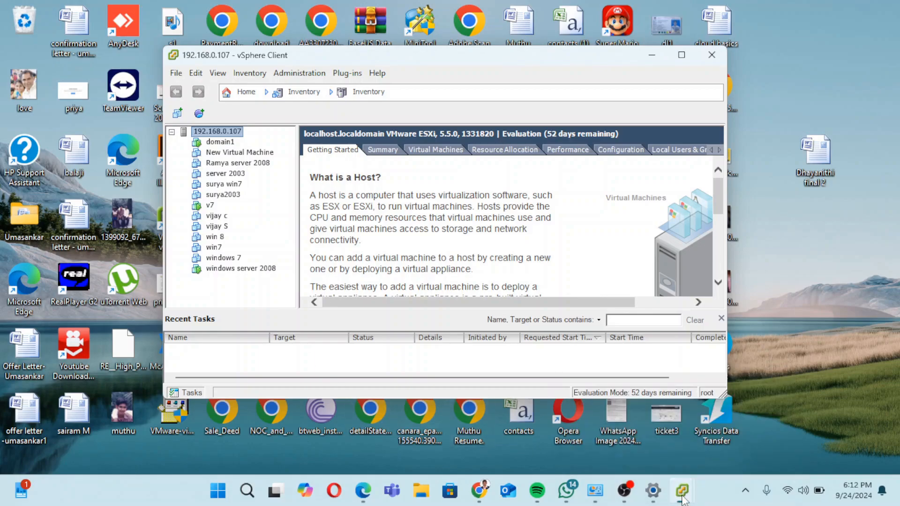
{"action": "mouse_move", "coordinate": [682, 491]}
{"action": "left_click", "coordinate": [716, 443]}
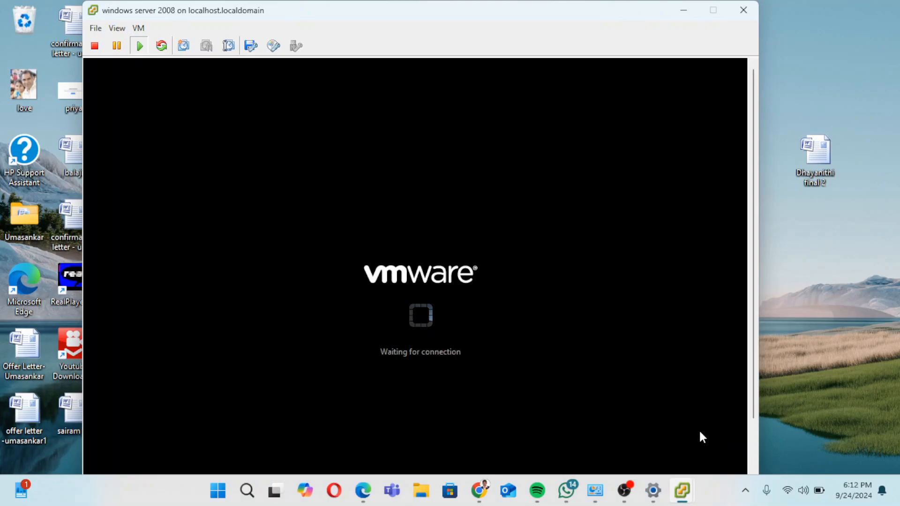
{"action": "mouse_move", "coordinate": [681, 493]}
{"action": "left_click", "coordinate": [647, 426]}
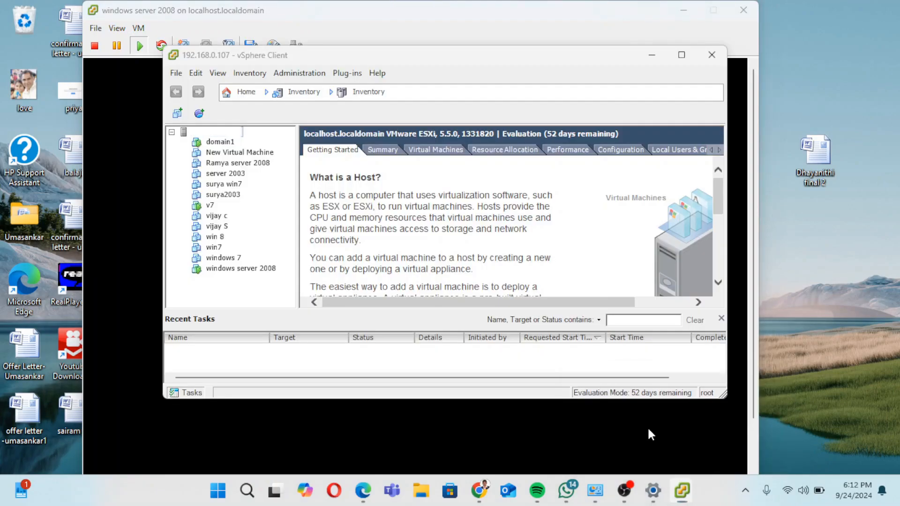
Open the v7 virtual machine's console, cancel the host reconnect, and switch to OBS.
{"action": "right_click", "coordinate": [208, 204]}
{"action": "left_click", "coordinate": [251, 252]}
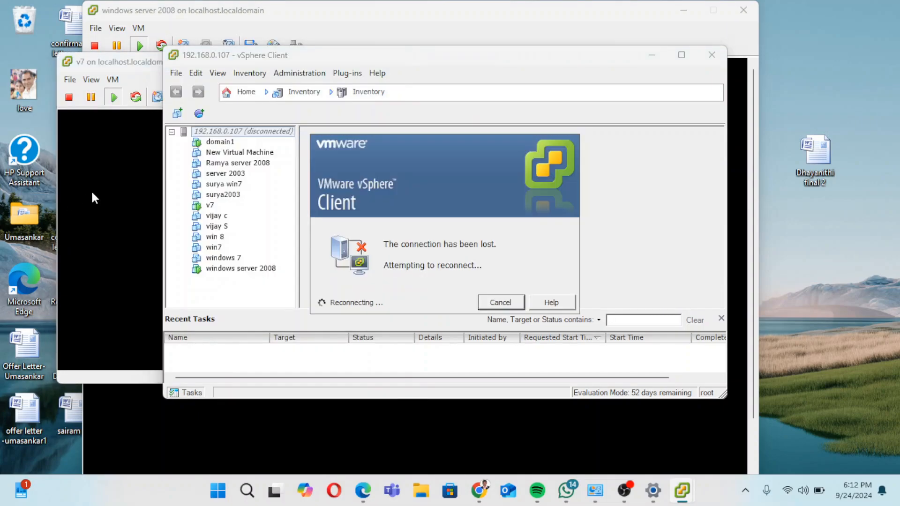
{"action": "left_click", "coordinate": [498, 302]}
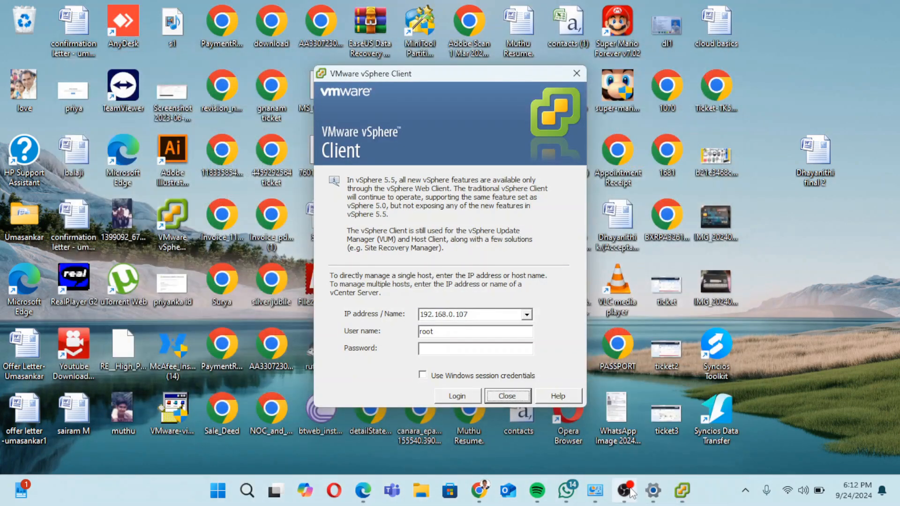
{"action": "left_click", "coordinate": [624, 490]}
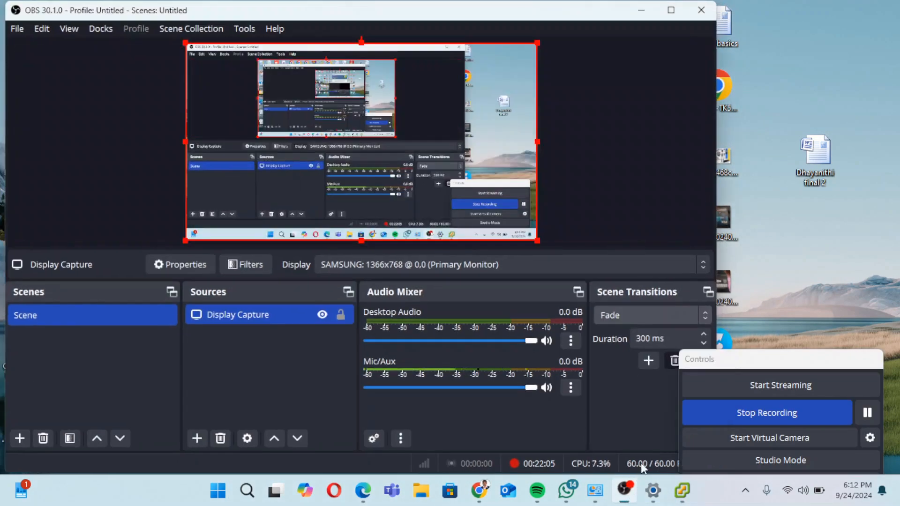